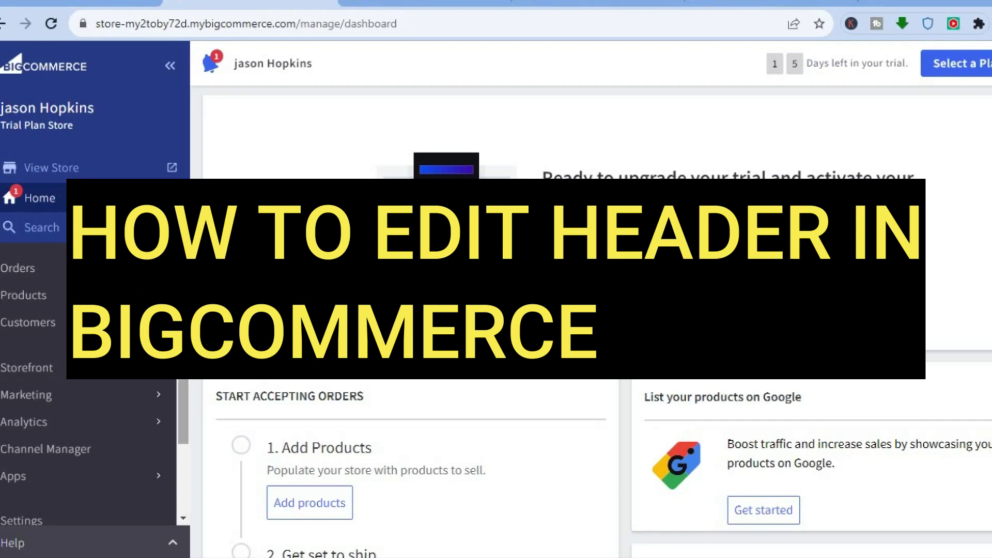
Check the live storefront, then return to the control panel's Storefront Themes page showing Vault Cool
left_click(402, 2)
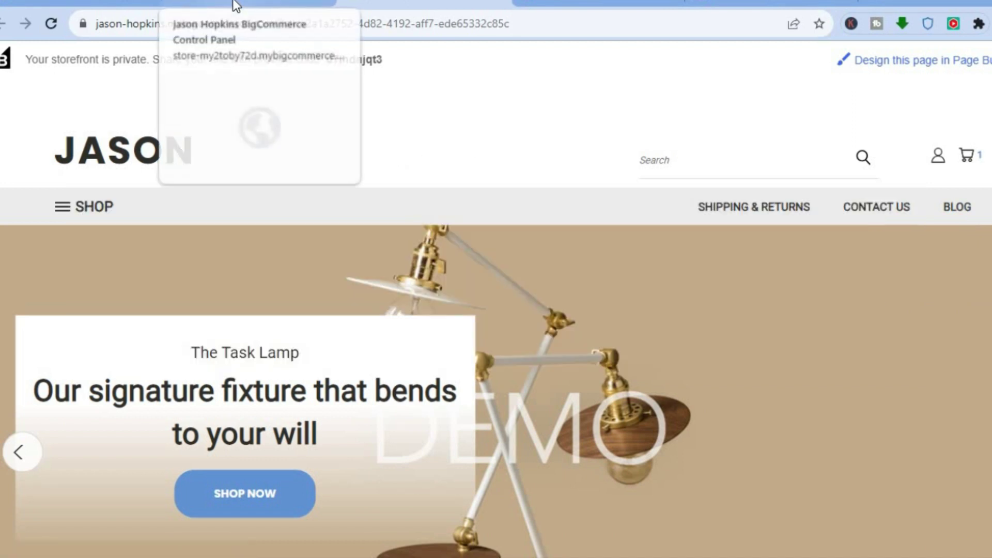
left_click(235, 5)
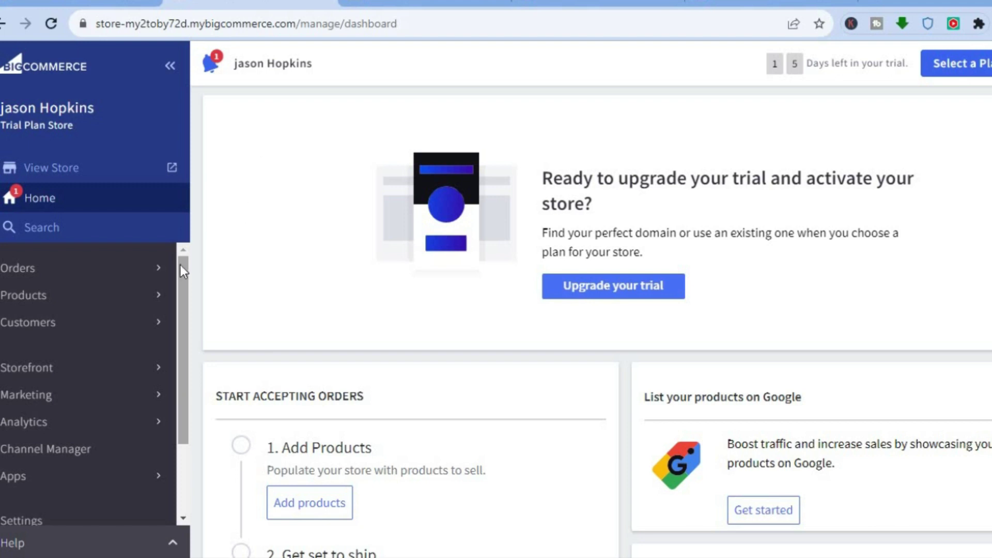
left_click_drag(181, 265, 179, 330)
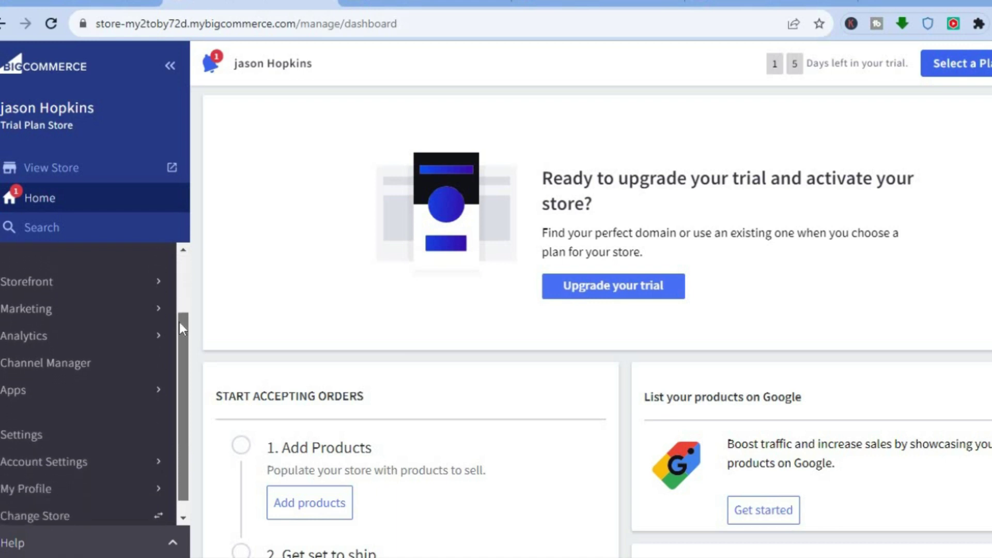
left_click(115, 296)
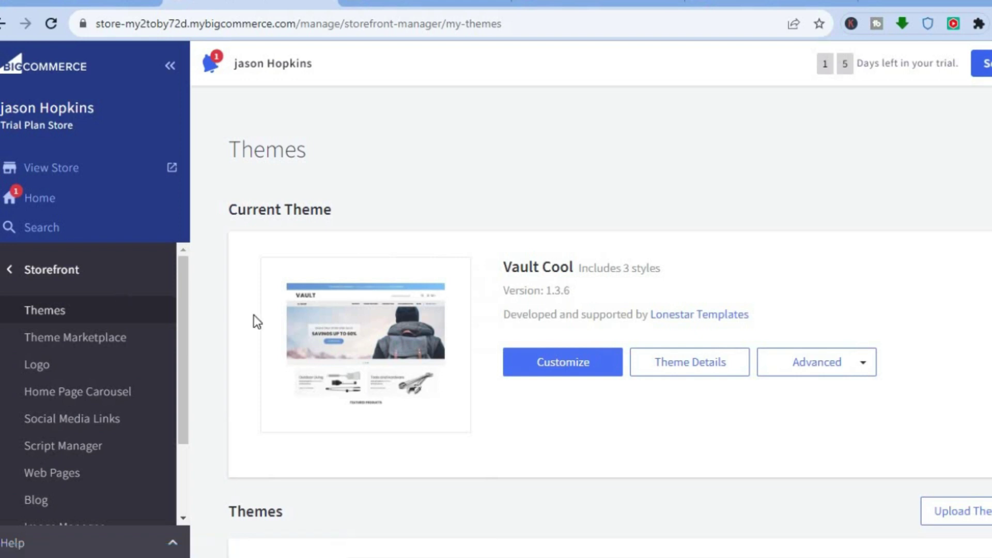
Customize Vault Cool in Page Builder and place a Text widget in the Global region below the nav
left_click(560, 354)
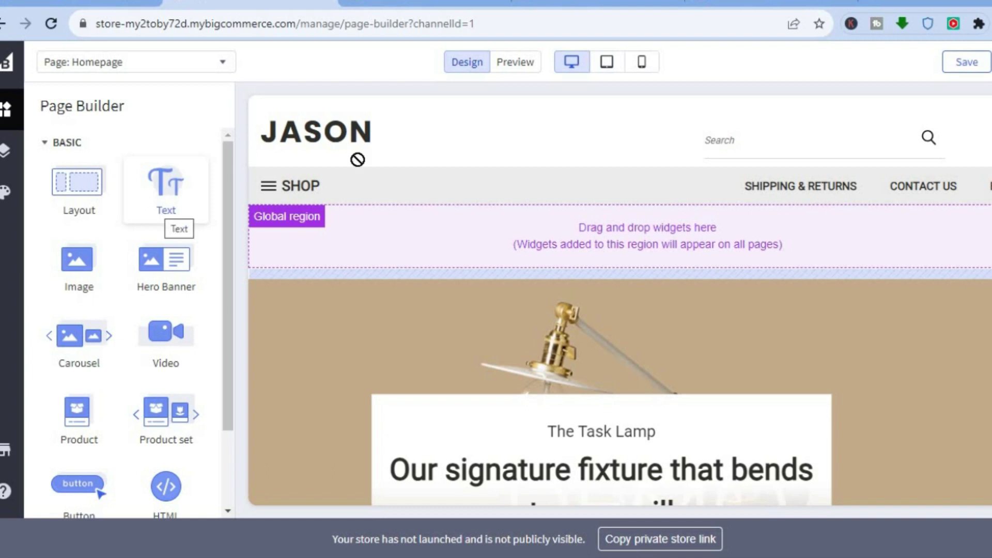
left_click_drag(156, 206, 491, 250)
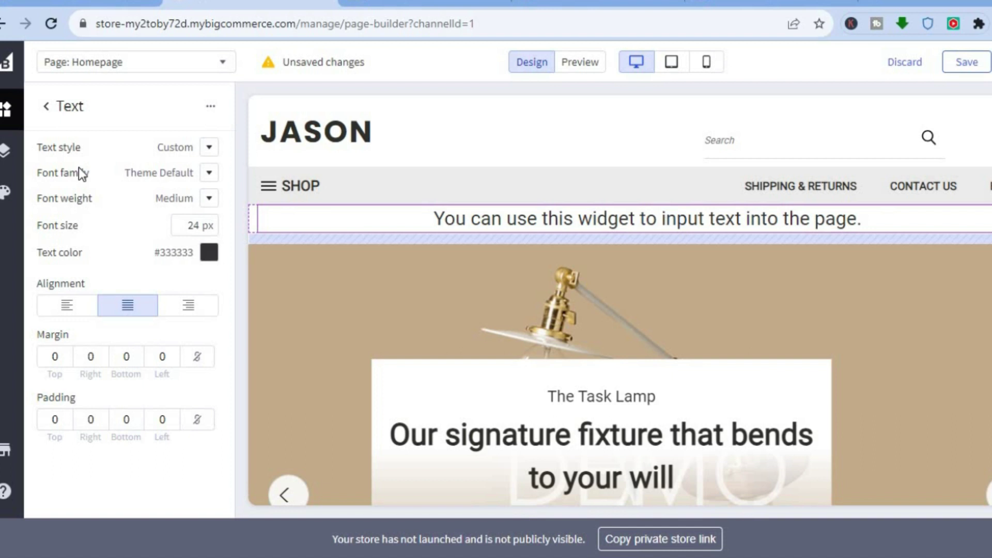
Show the Vault theme's Header & Footer panel under Theme Styles
left_click(7, 202)
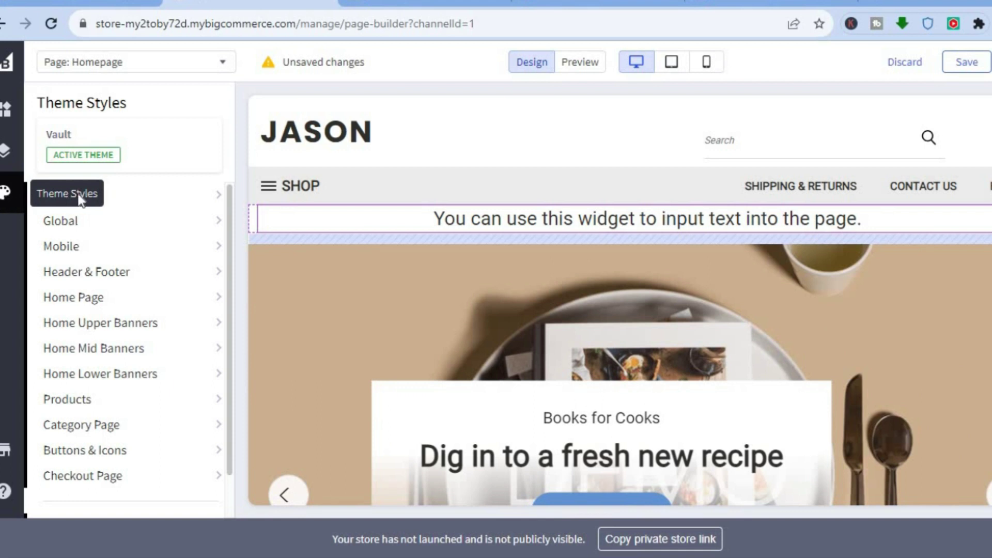
left_click(118, 279)
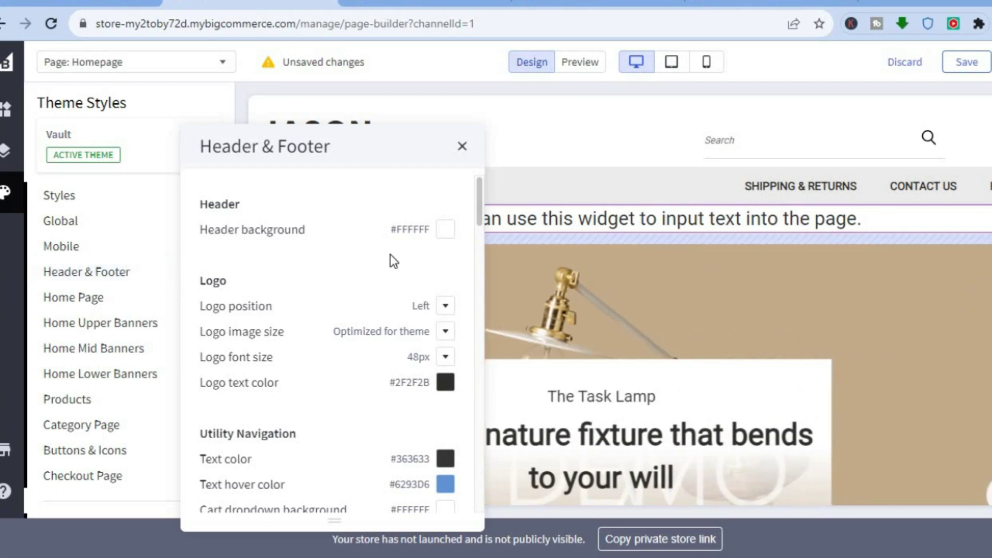
Set the header background to light blue #81C5FF and logo position to Center, keeping logo size 48px
left_click(443, 231)
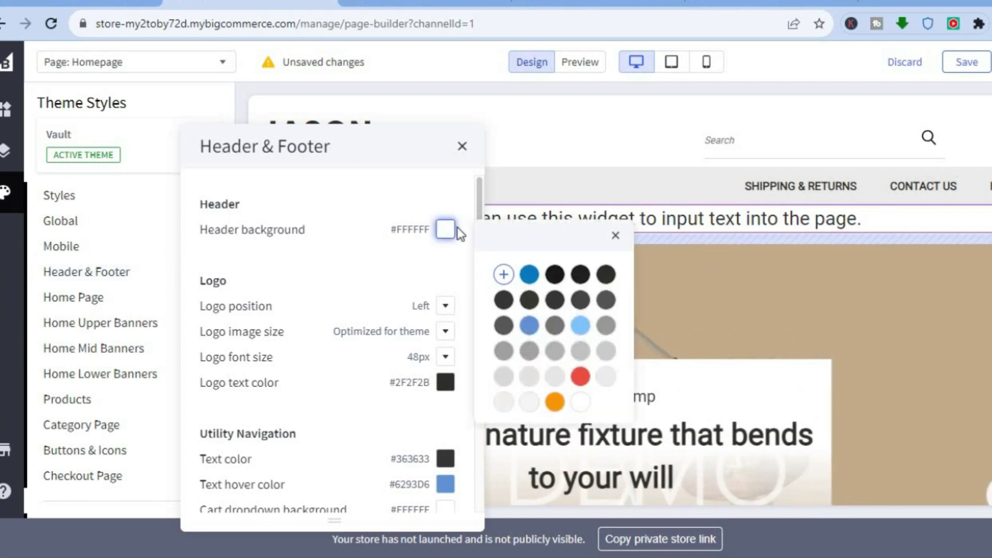
left_click(580, 326)
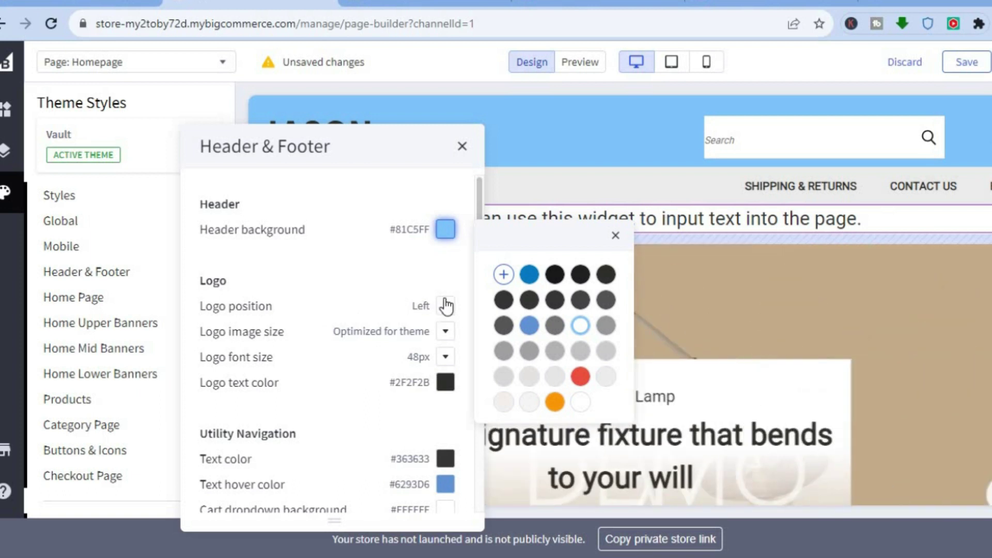
left_click(446, 307)
left_click(457, 337)
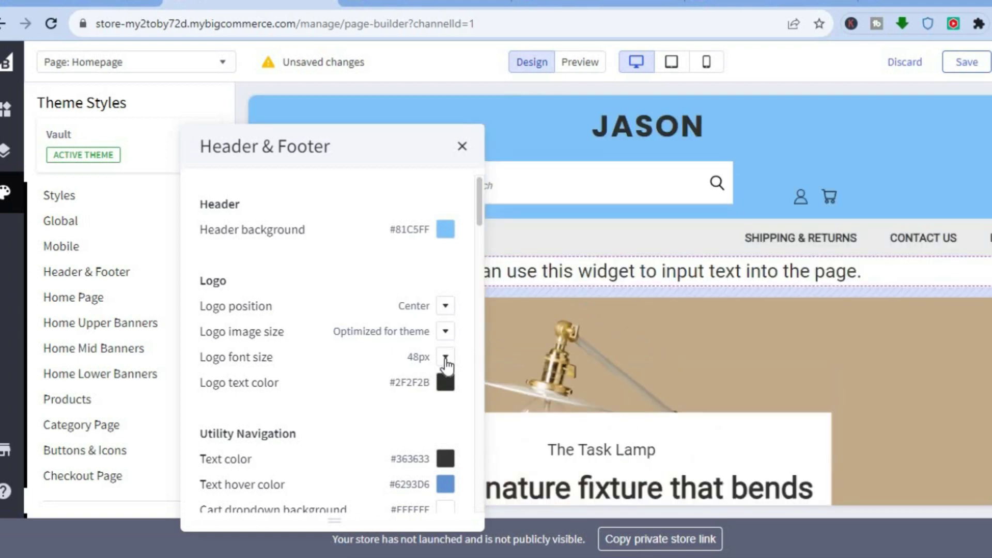
left_click(445, 359)
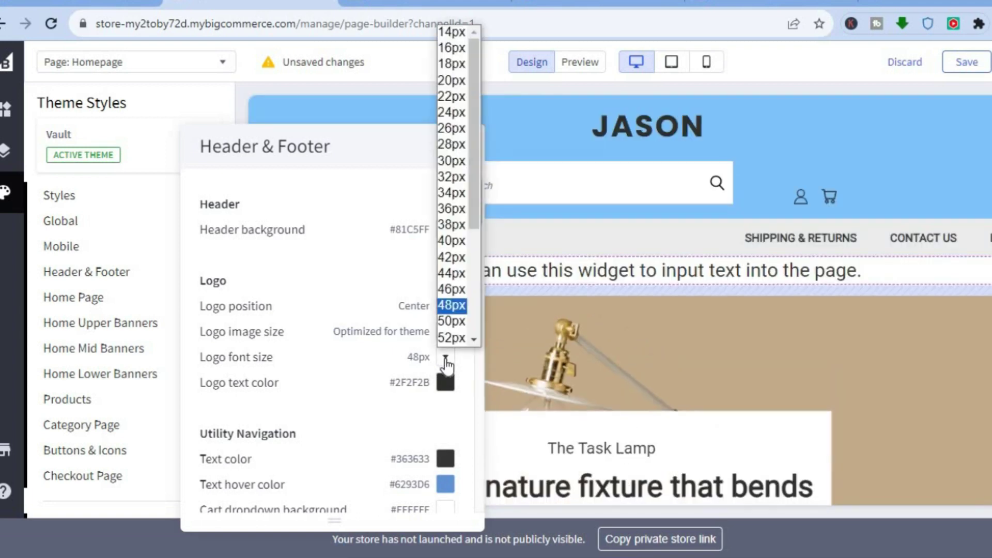
left_click(446, 358)
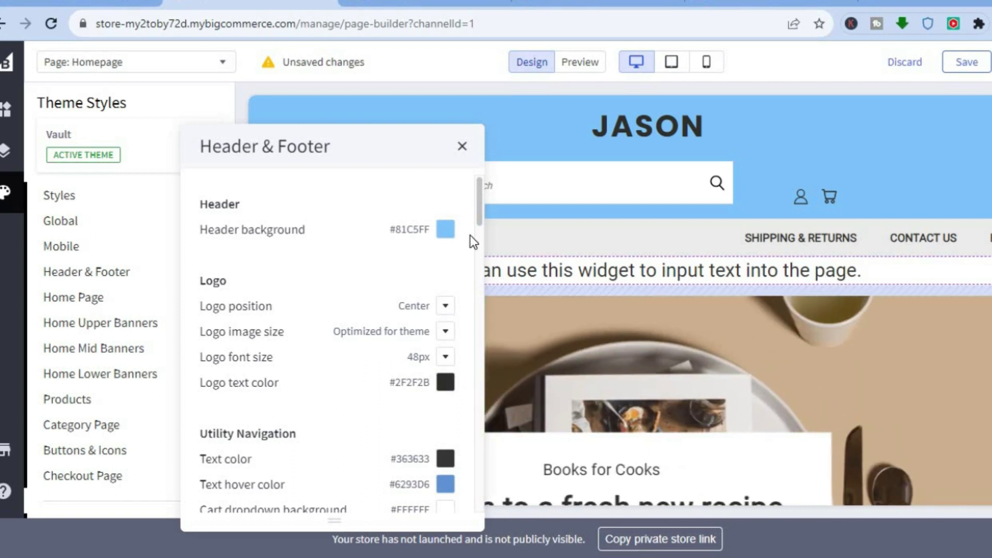
left_click_drag(483, 192, 483, 224)
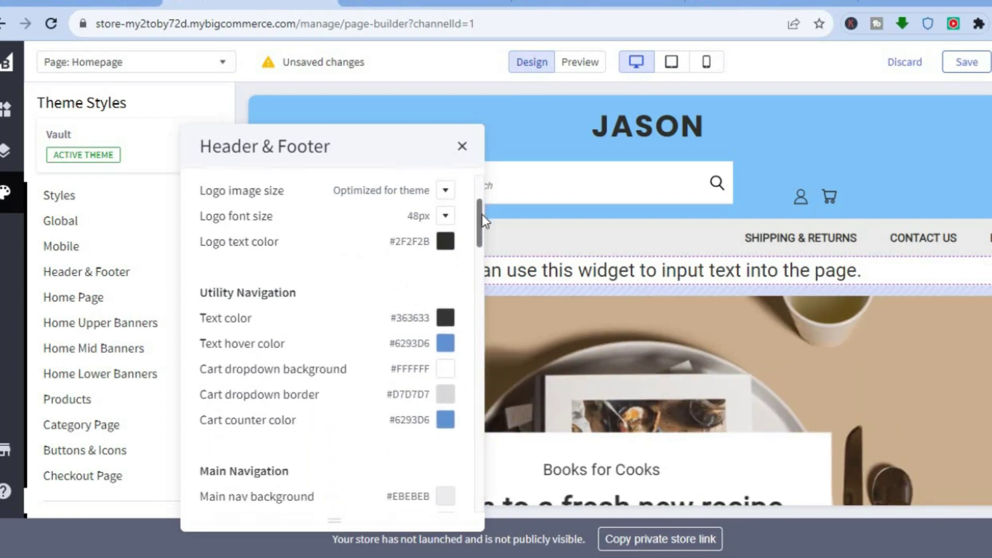
scroll(354, 277, "down", 1)
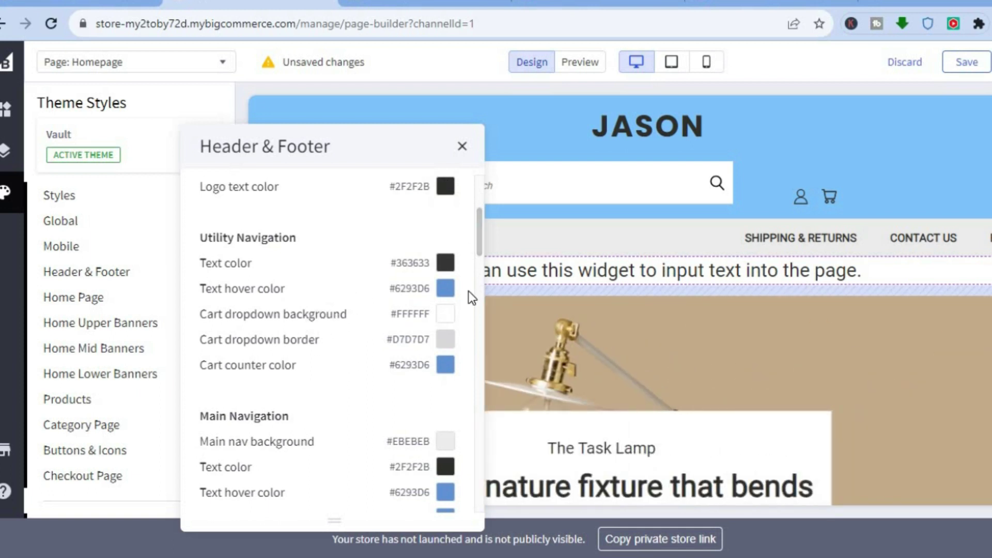
left_click_drag(481, 242, 480, 274)
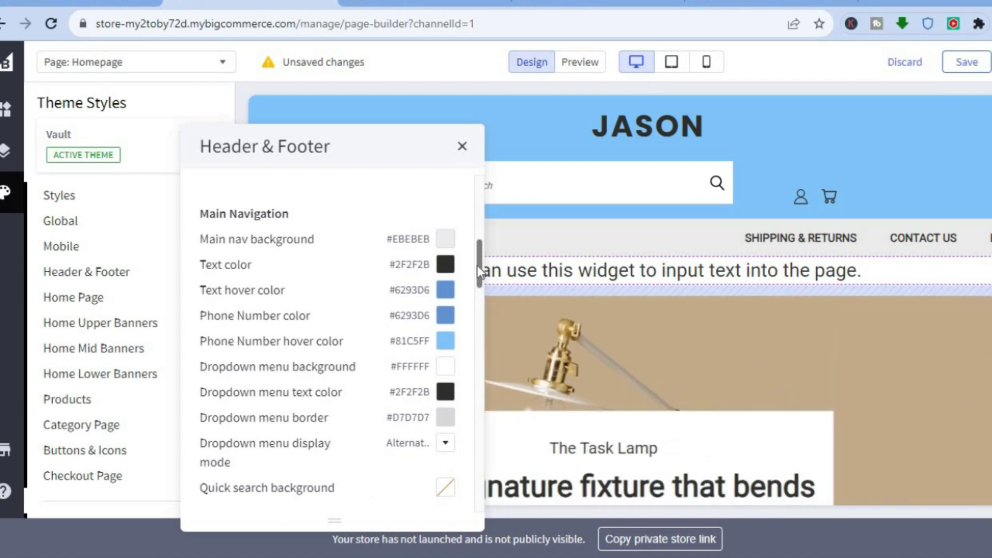
left_click_drag(477, 266, 475, 317)
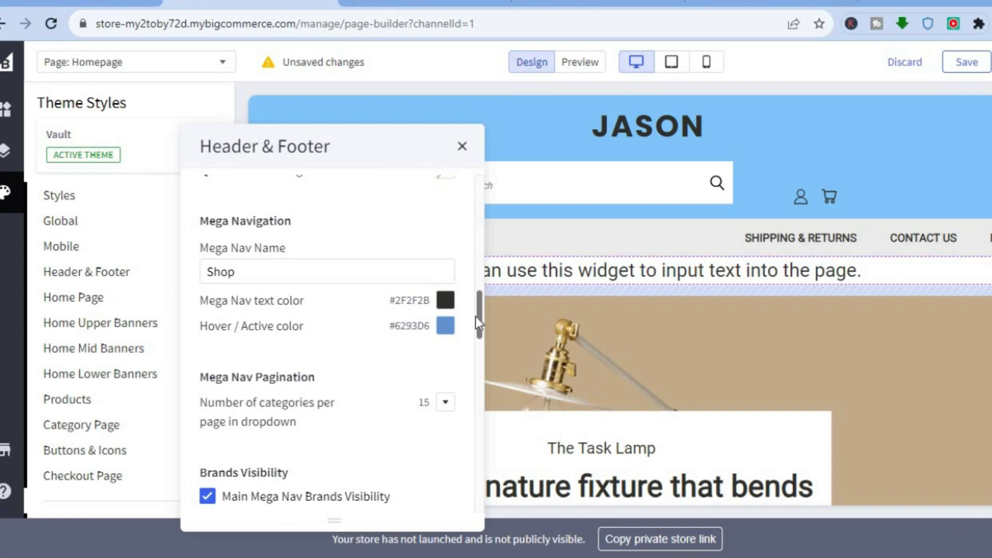